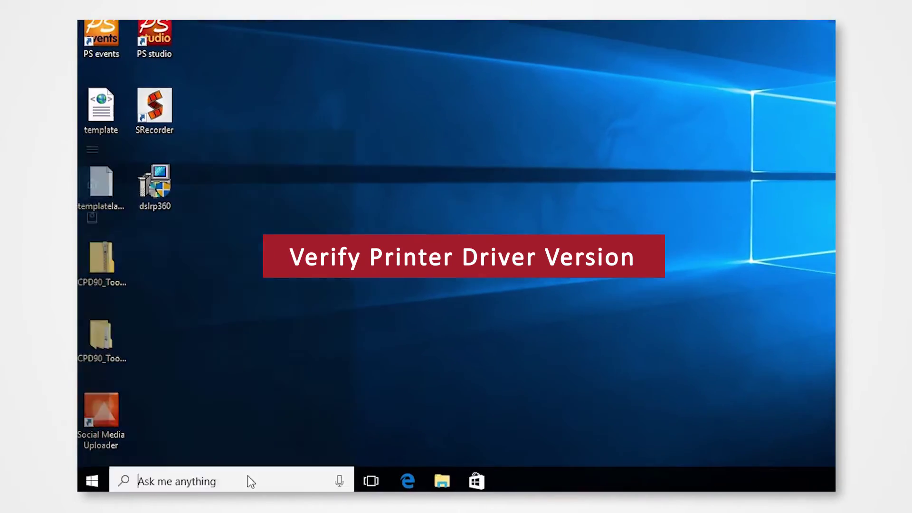
# - Open Devices and Printers from the Windows search for 'devices and printers'
pyautogui.click(201, 480)
pyautogui.write('devices and printers')
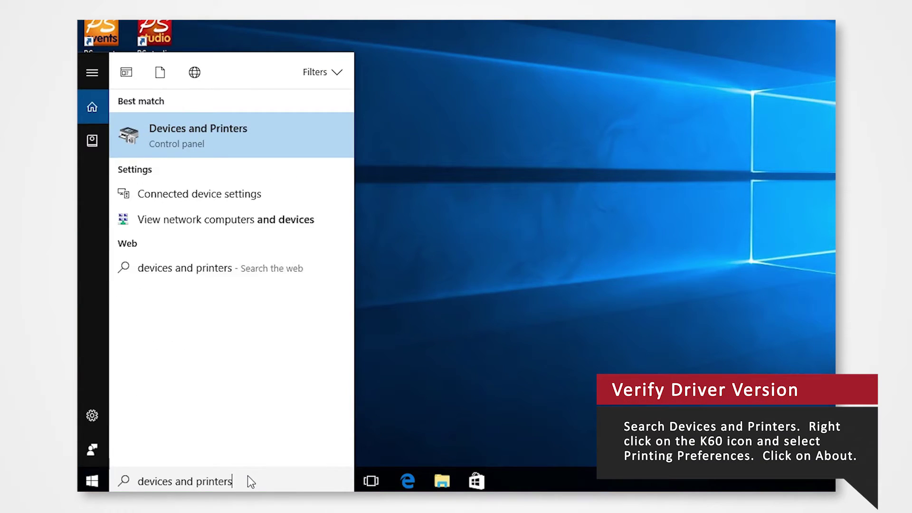
pyautogui.press('Return')
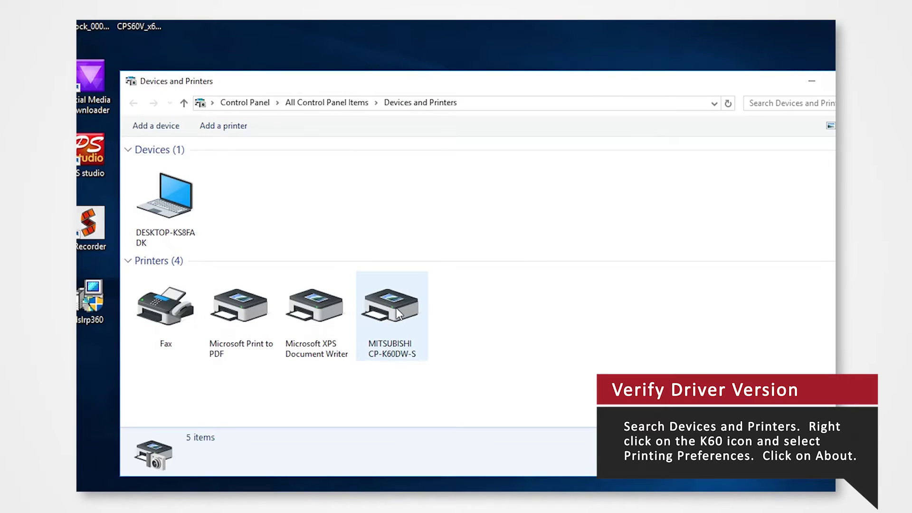
# - Show the About box in the CP-K60DW-S printing preferences, confirming driver Ver.1.00
pyautogui.click(396, 308)
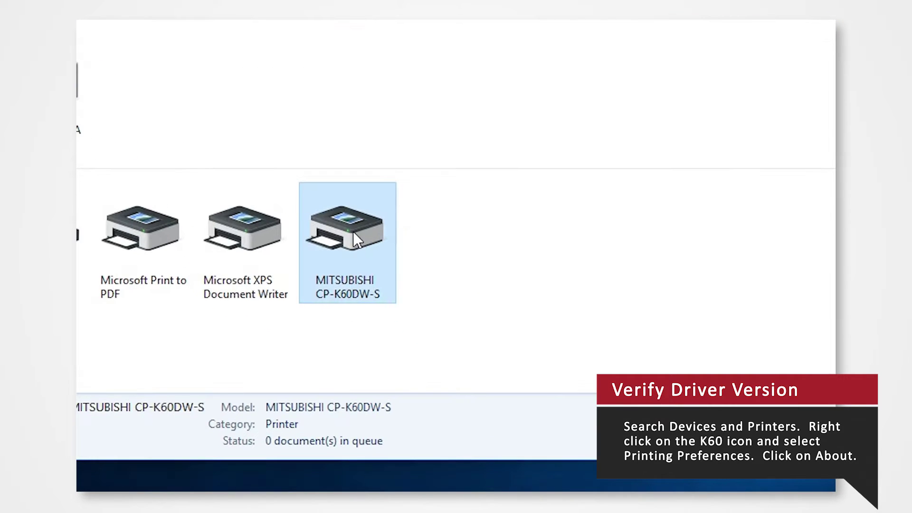
pyautogui.rightClick(354, 234)
pyautogui.moveTo(421, 274)
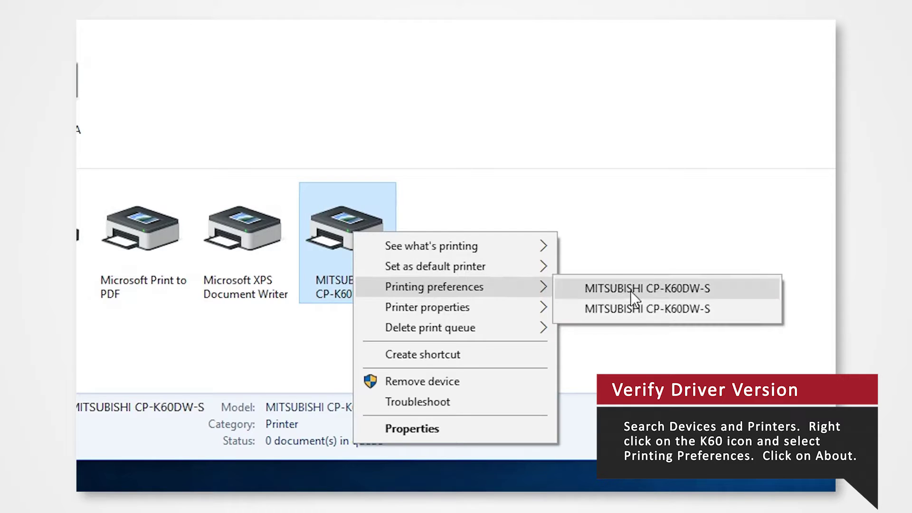
pyautogui.click(631, 290)
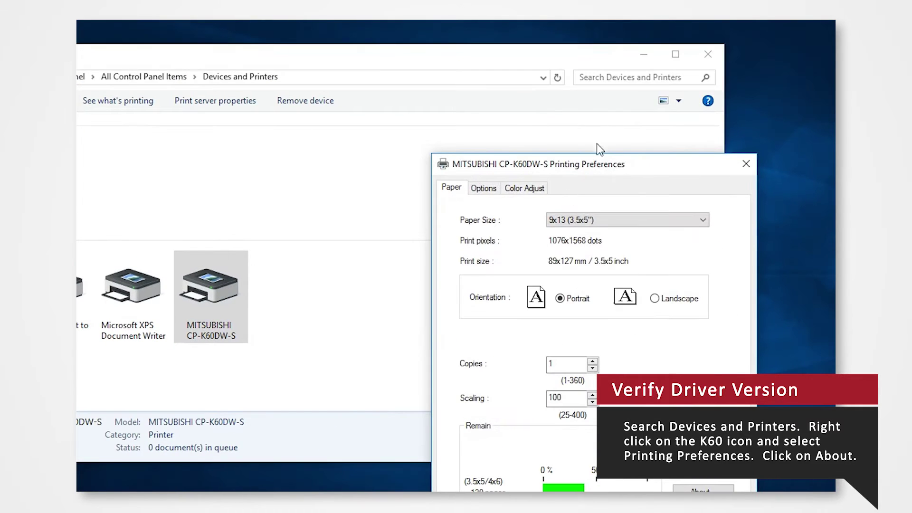
pyautogui.moveTo(588, 155); pyautogui.dragTo(457, 36)
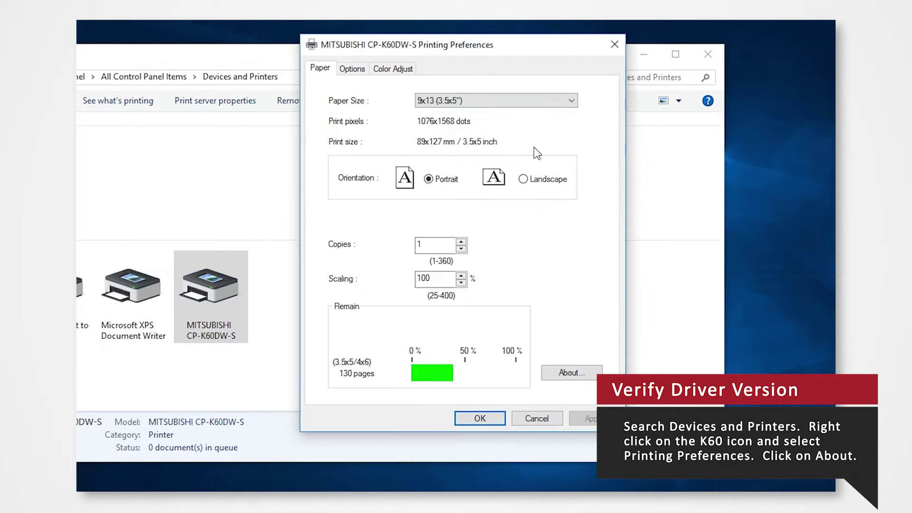
pyautogui.click(574, 373)
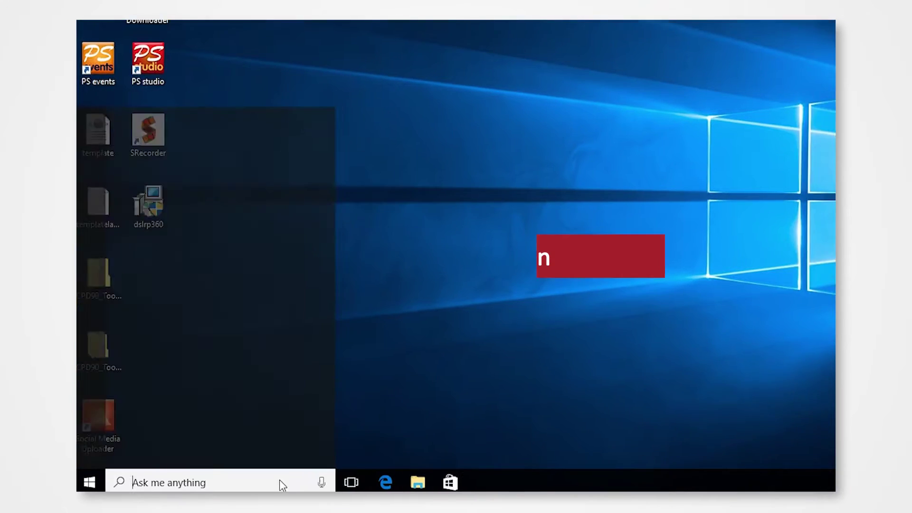
# - Reopen Devices and Printers through a new 'devices and printers' search
pyautogui.click(301, 478)
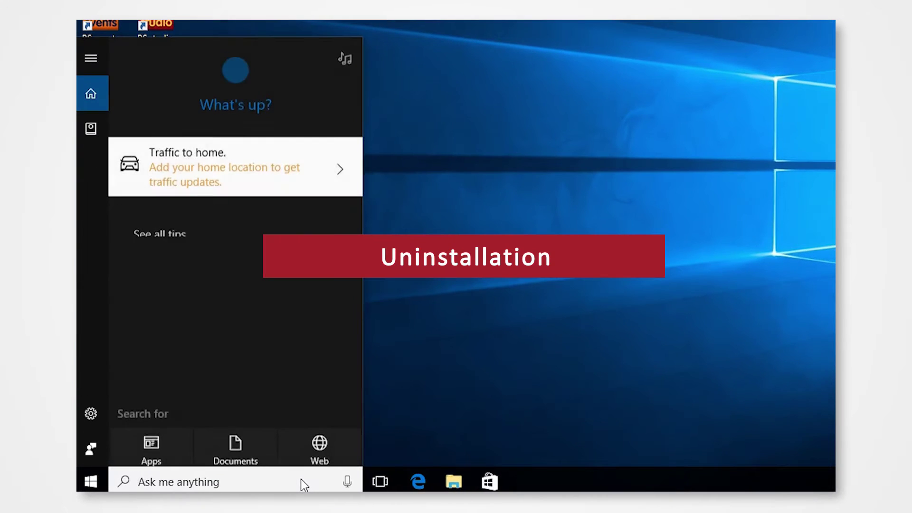
pyautogui.write('devices and printers')
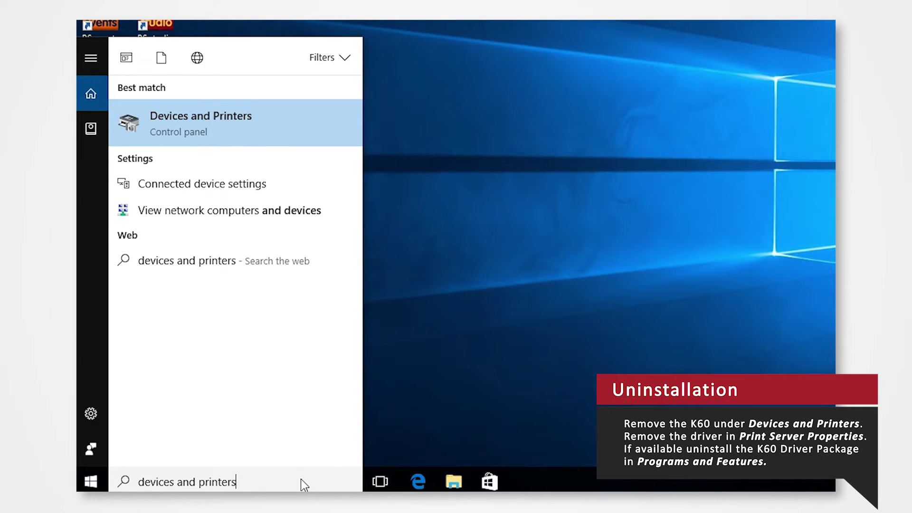
pyautogui.press('Return')
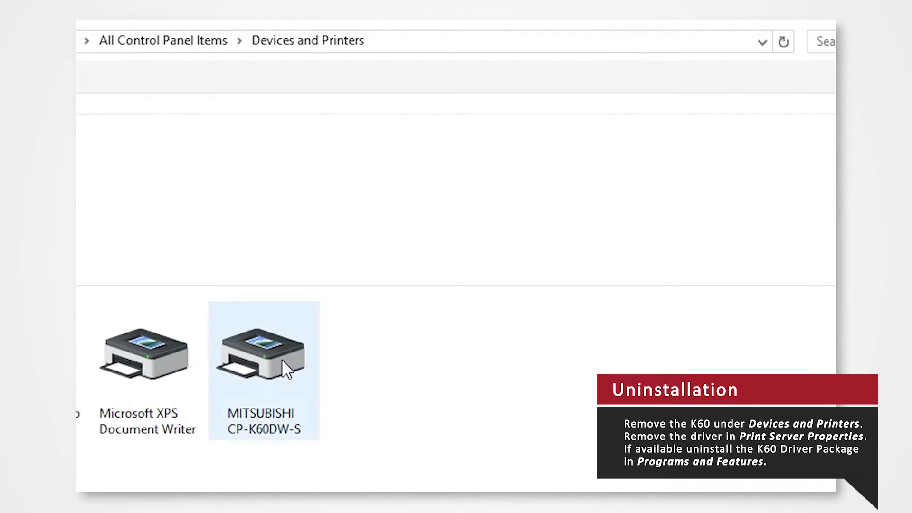
# - Remove the MITSUBISHI CP-K60DW-S printer and confirm with Yes, leaving three printers
pyautogui.click(281, 359)
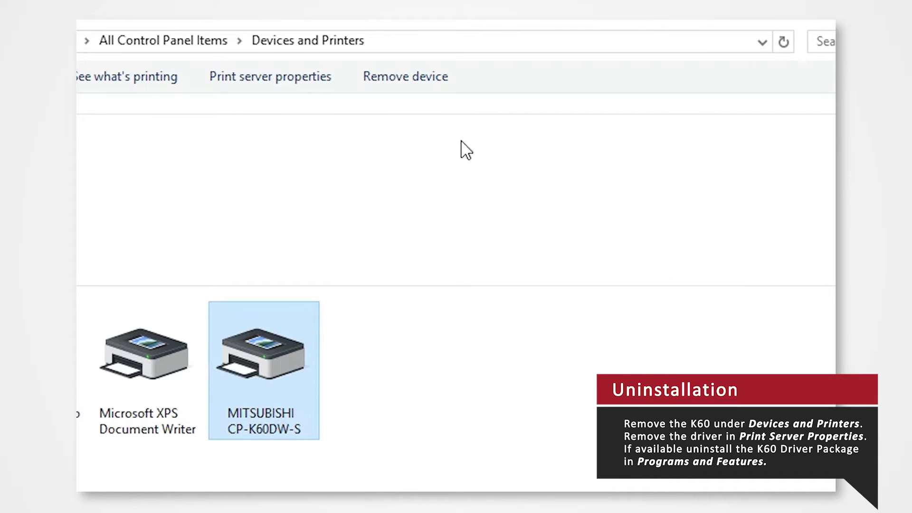
pyautogui.click(430, 78)
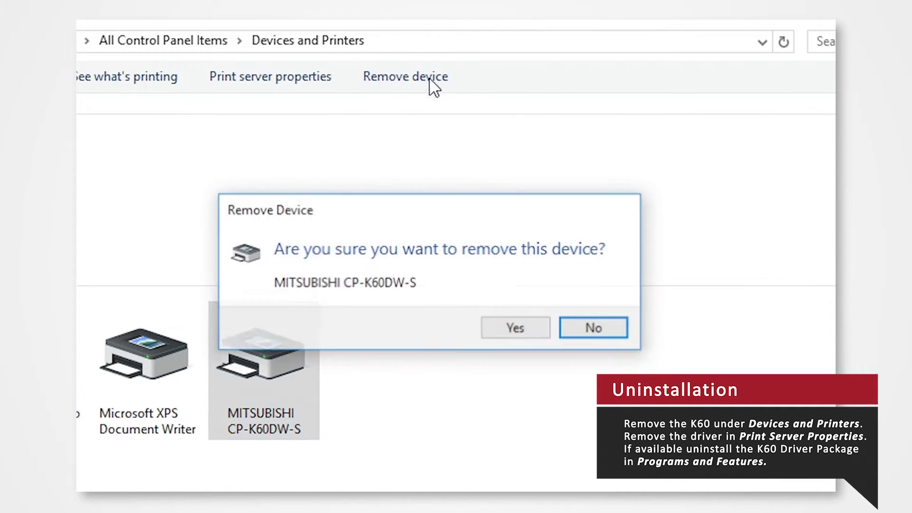
pyautogui.click(513, 327)
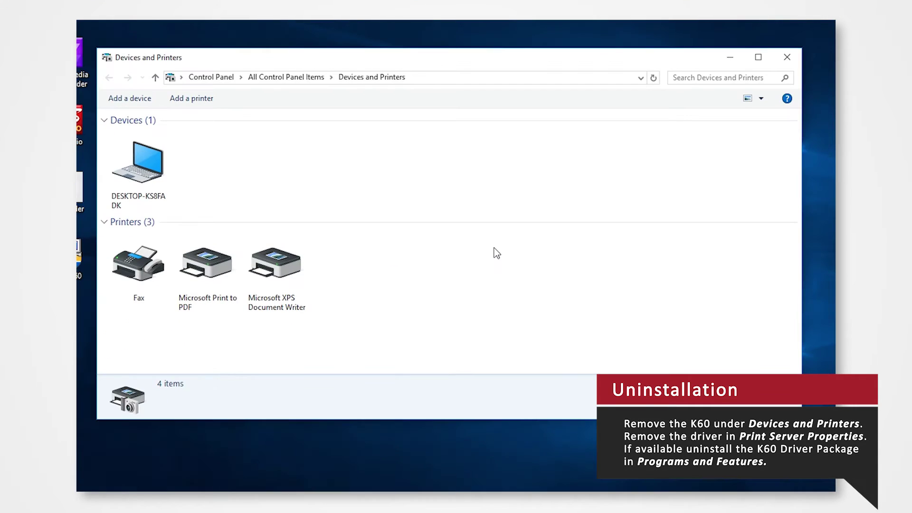
# - Open Print Server Properties on its Drivers tab
pyautogui.click(300, 272)
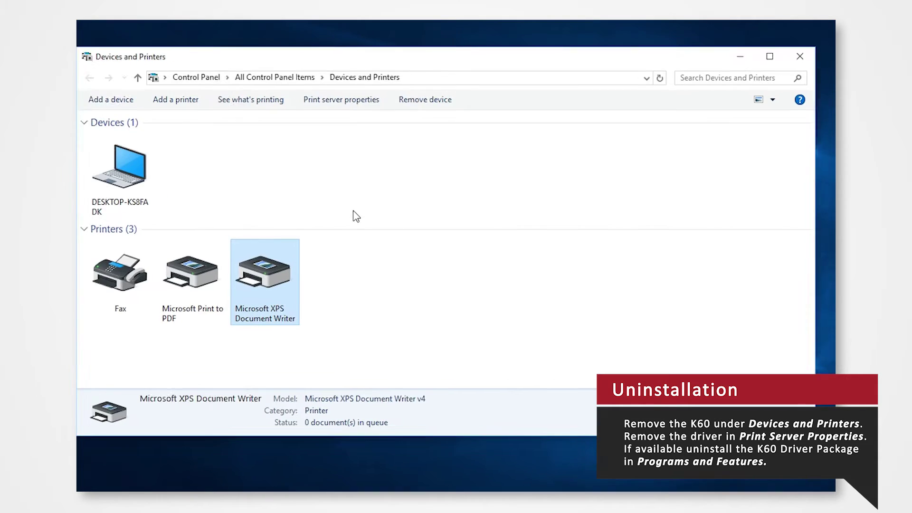
pyautogui.click(340, 102)
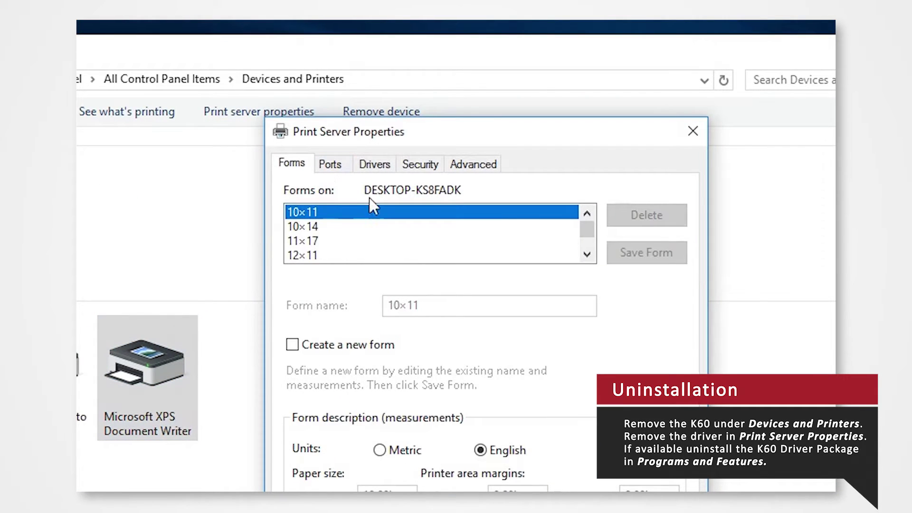
pyautogui.click(377, 169)
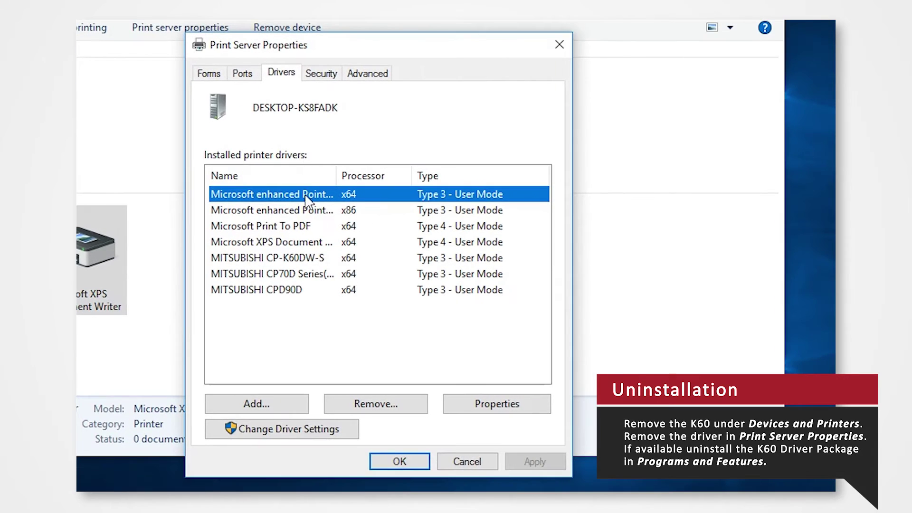
# - Delete the MITSUBISHI CP-K60DW-S driver with 'Remove driver only', confirming with Yes
pyautogui.click(308, 259)
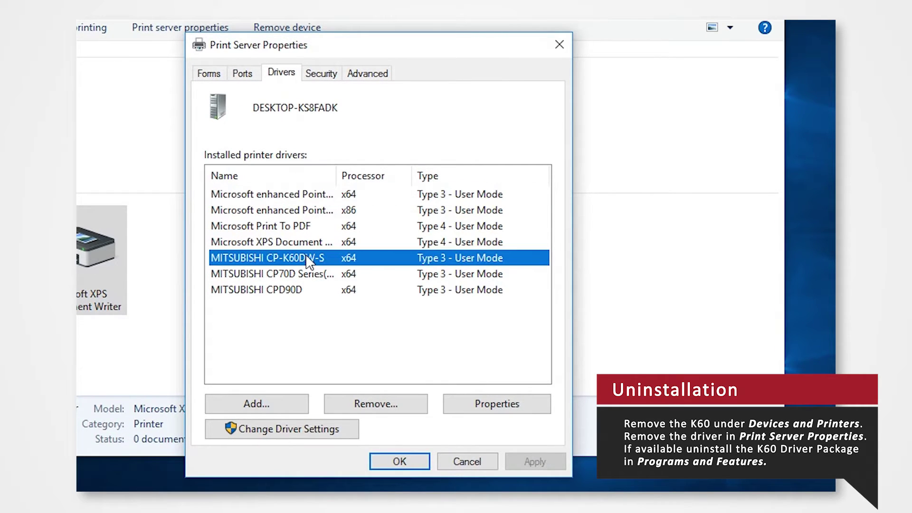
pyautogui.click(382, 401)
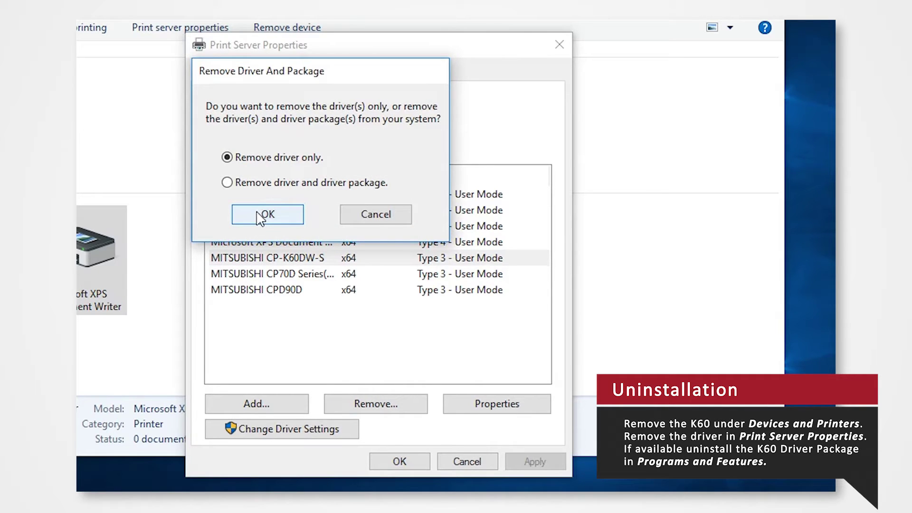
pyautogui.click(260, 217)
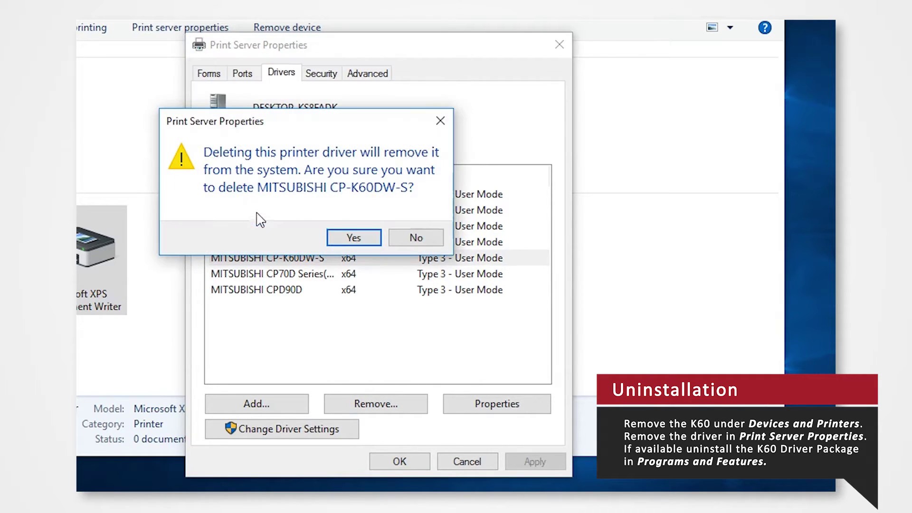
pyautogui.click(363, 239)
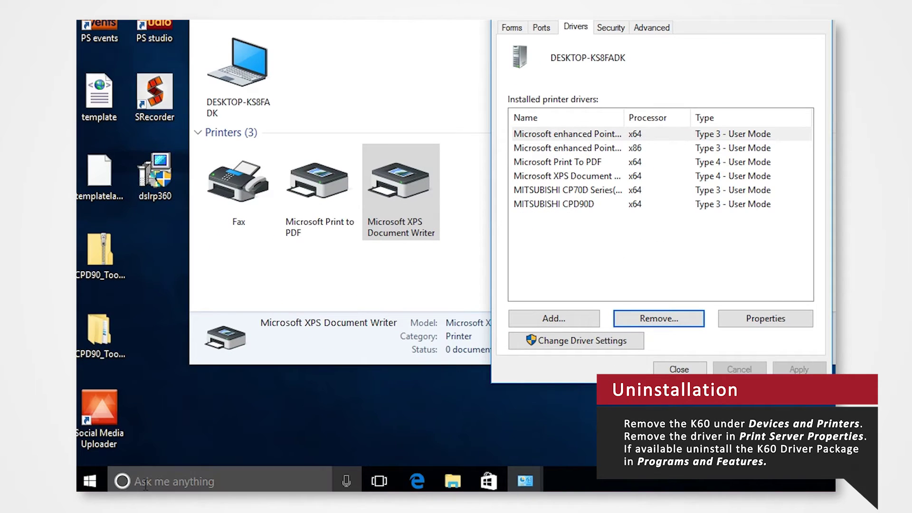
pyautogui.click(124, 484)
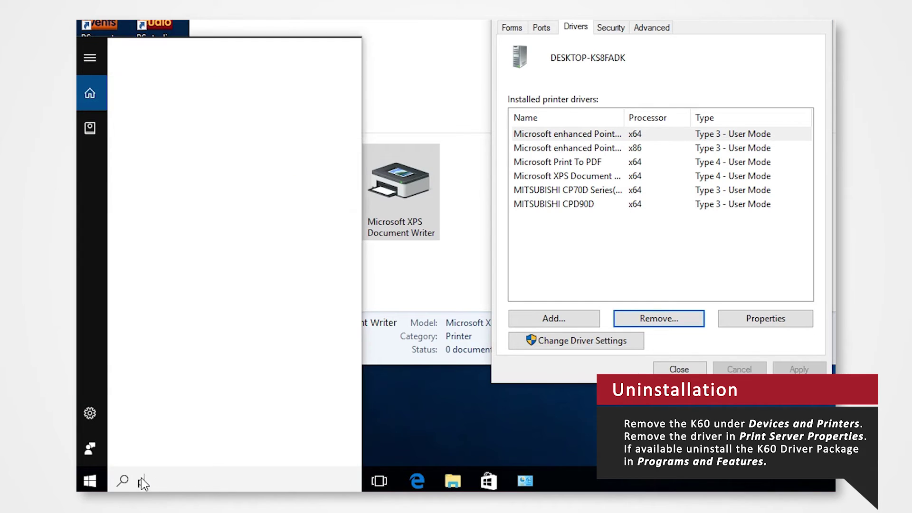
# - Open Programs and Features and select the Windows Driver Package - MITSUBISHI ELECTRIC 3.0.1.0 entry
pyautogui.write('programs and featu')
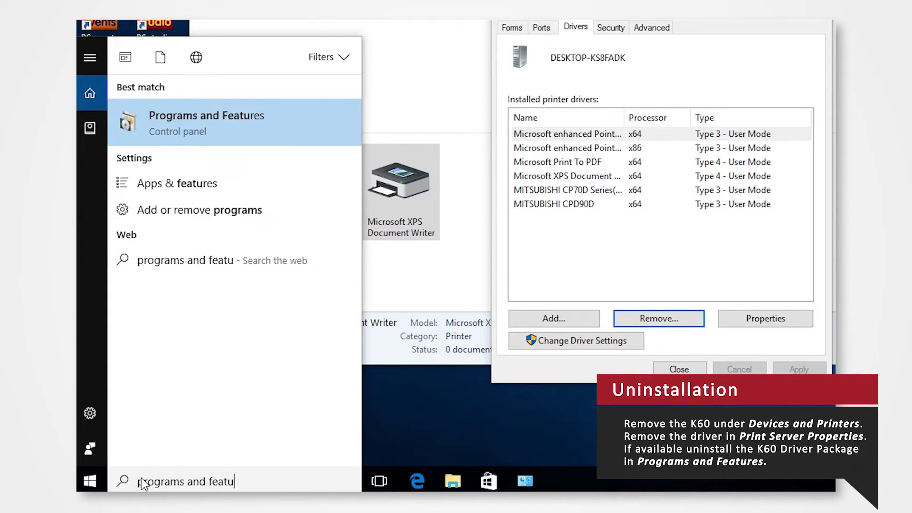
pyautogui.click(220, 128)
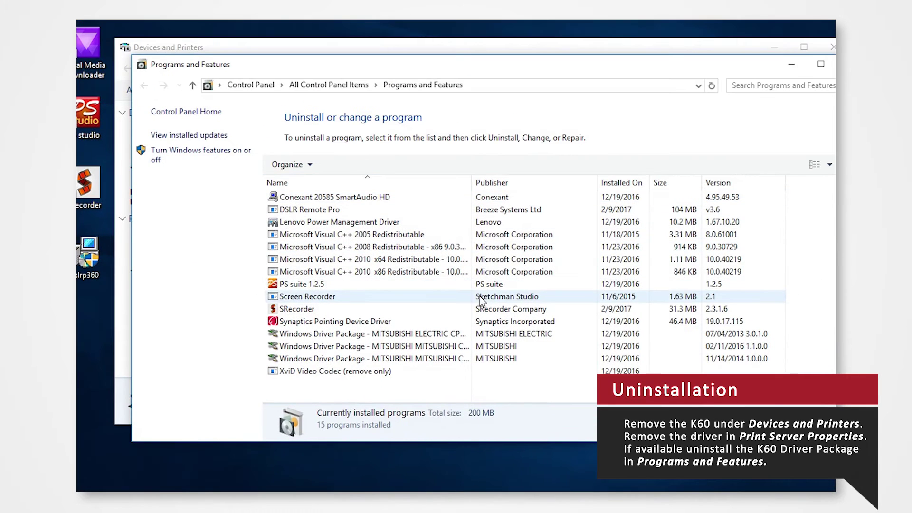
pyautogui.click(458, 333)
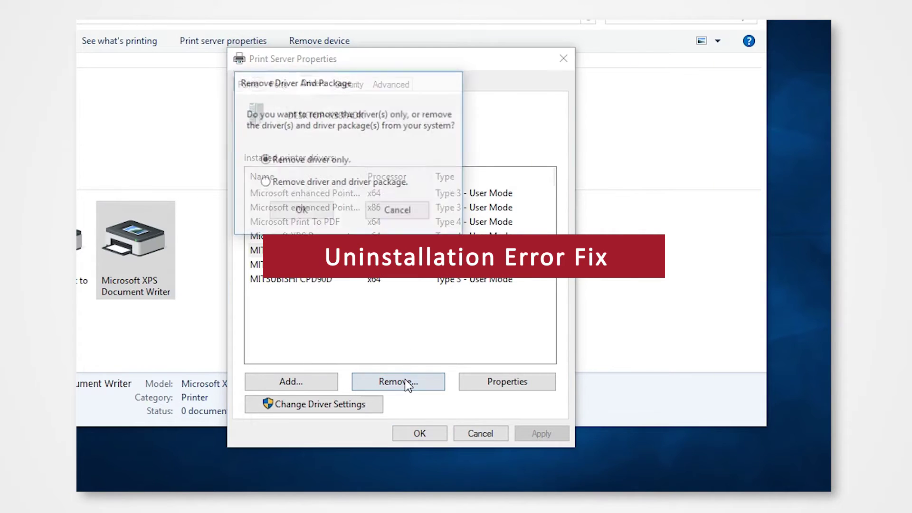
# - Retry the driver-only removal, dismiss the 'driver in use' error, and close Print Server Properties
pyautogui.click(308, 216)
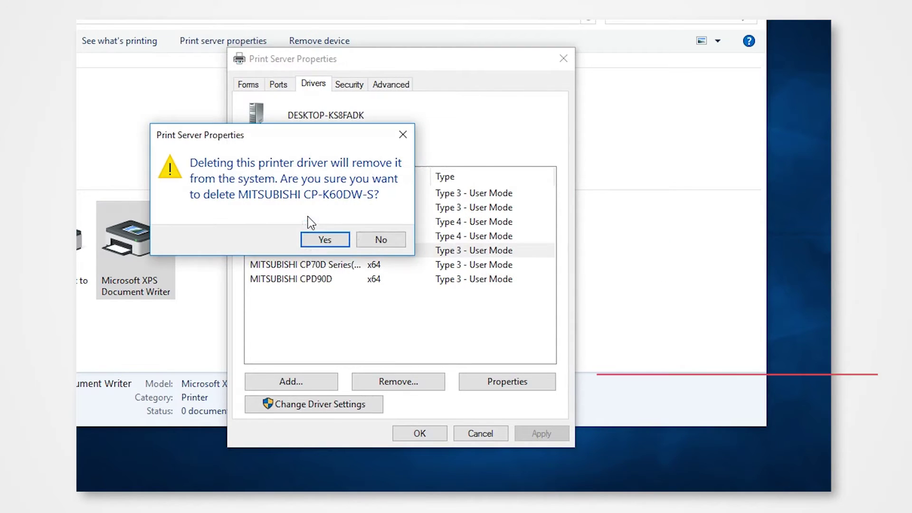
pyautogui.click(334, 239)
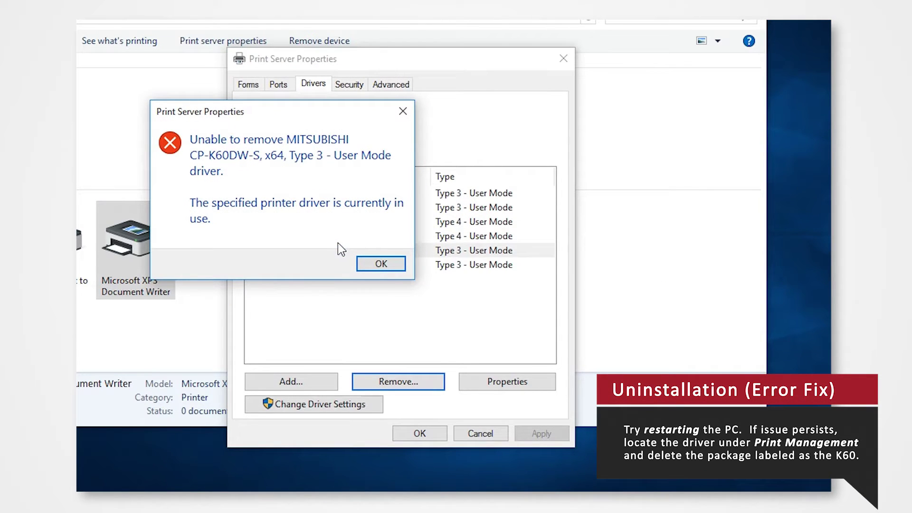
pyautogui.click(372, 262)
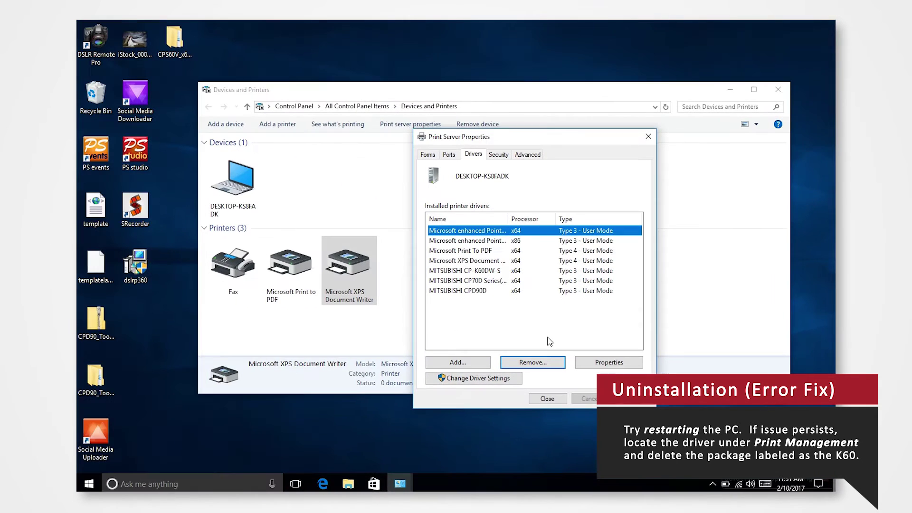
pyautogui.click(547, 399)
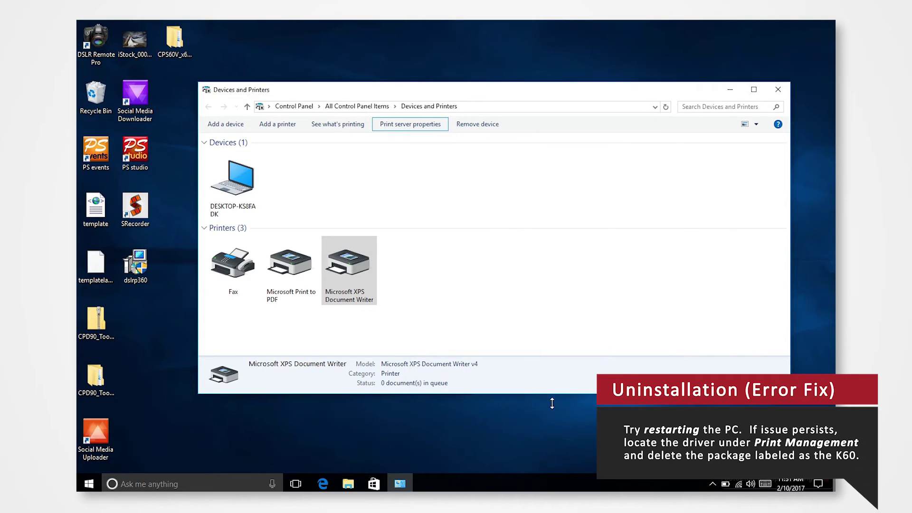
# - Launch the Print Management console by searching 'print management' from the Start menu
pyautogui.click(101, 472)
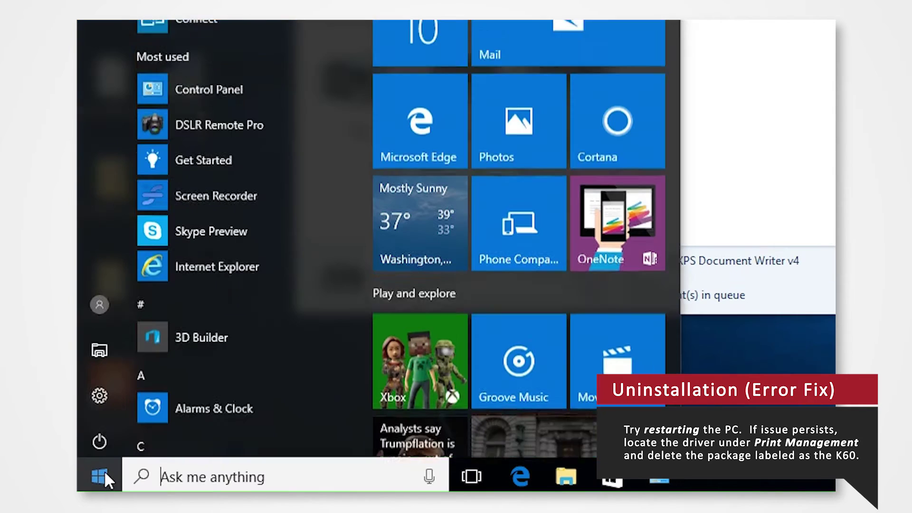
pyautogui.click(105, 444)
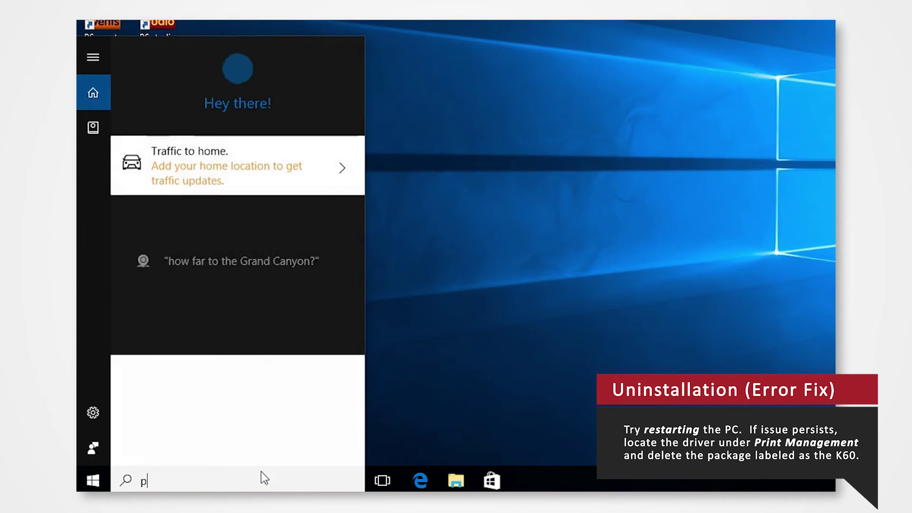
pyautogui.write('nt management')
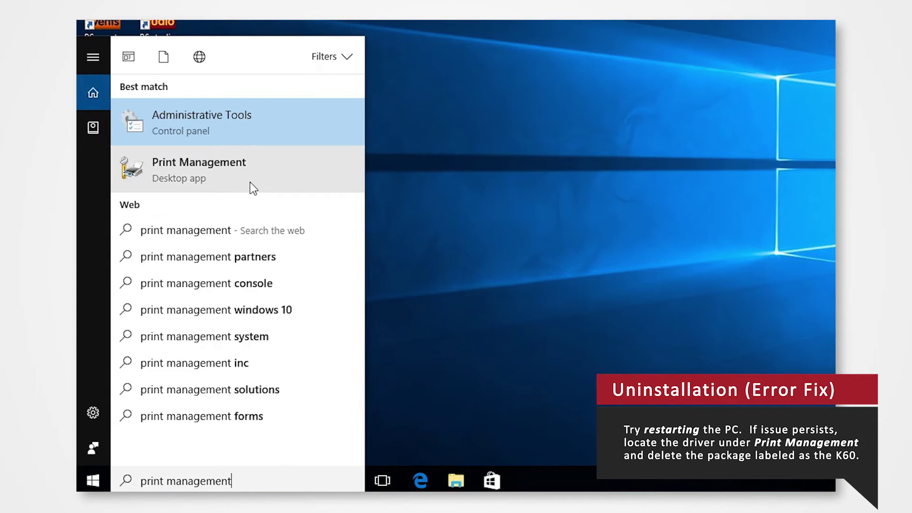
pyautogui.click(250, 183)
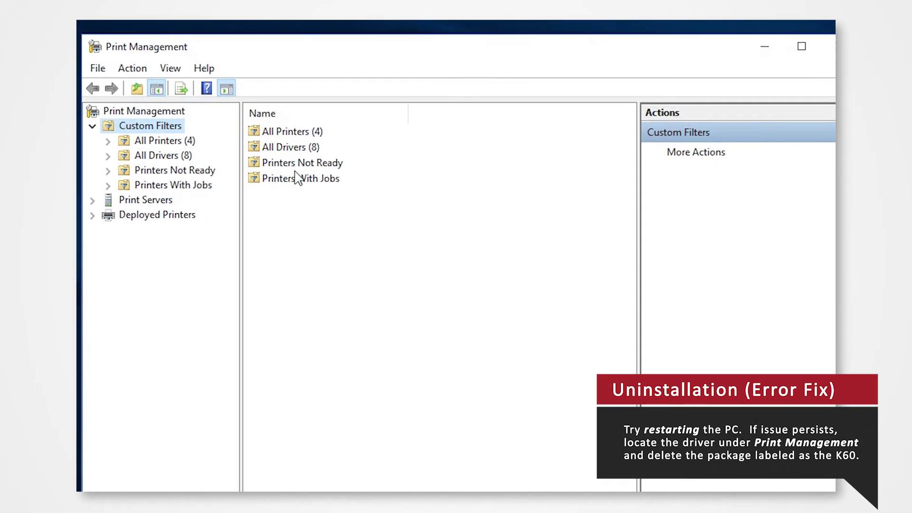
# - Delete the MITSUBISHI CP-K60DW-S printer from Custom Filters > All Printers, leaving three printers
pyautogui.click(295, 137)
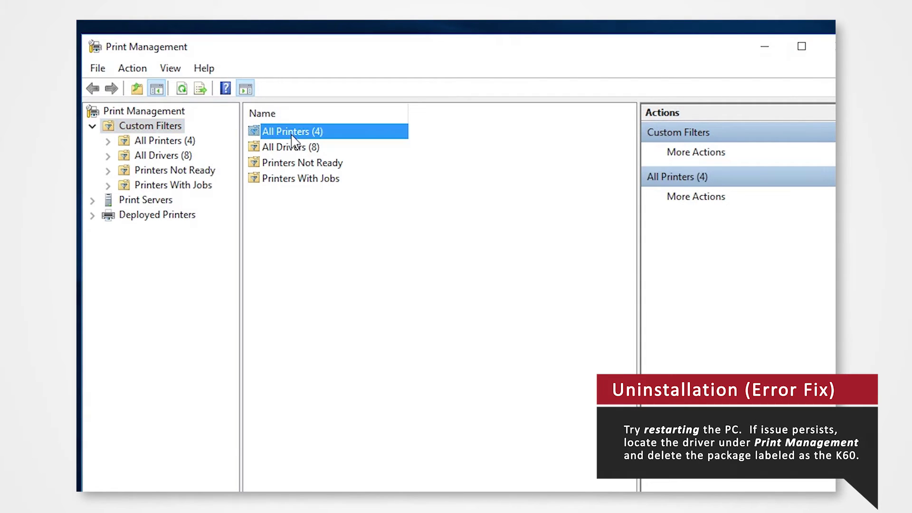
pyautogui.doubleClick(292, 135)
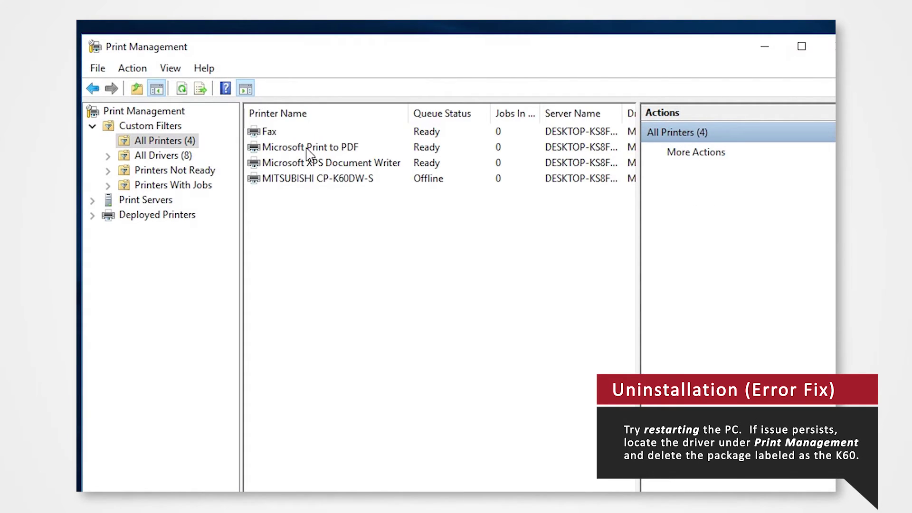
pyautogui.click(337, 181)
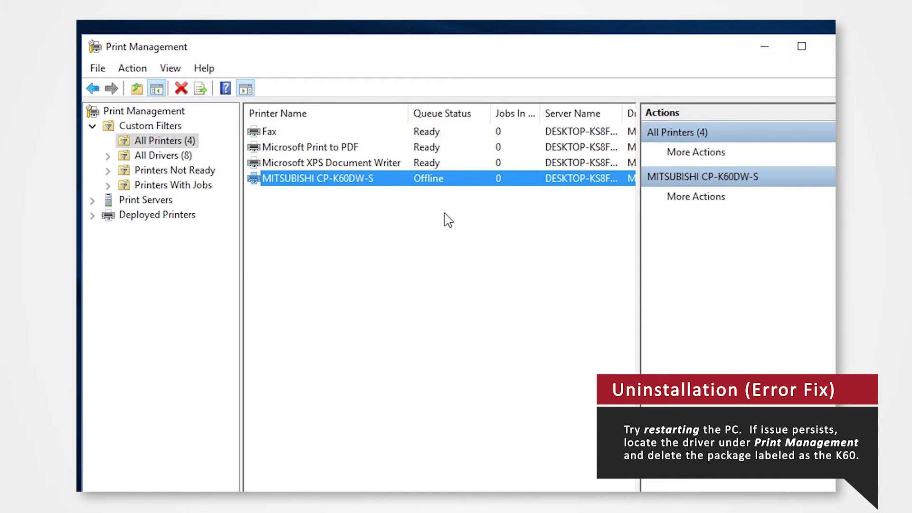
pyautogui.click(181, 89)
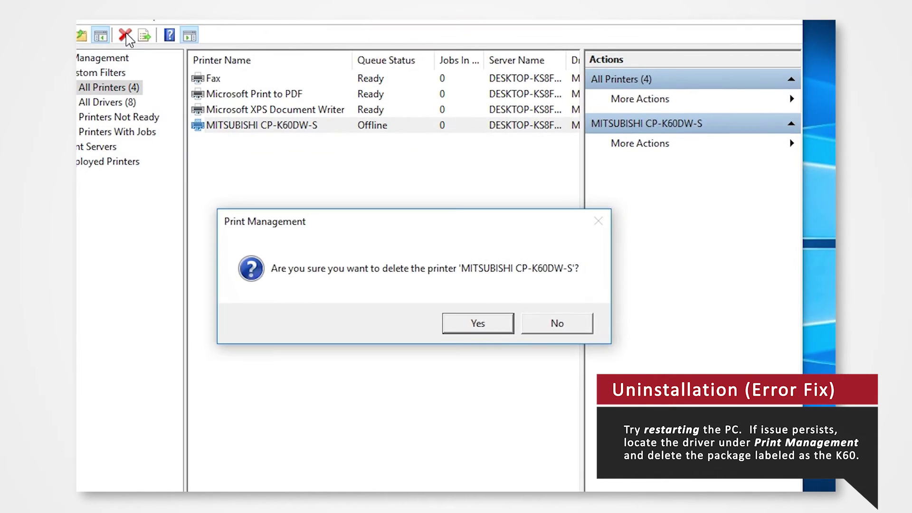
pyautogui.click(511, 326)
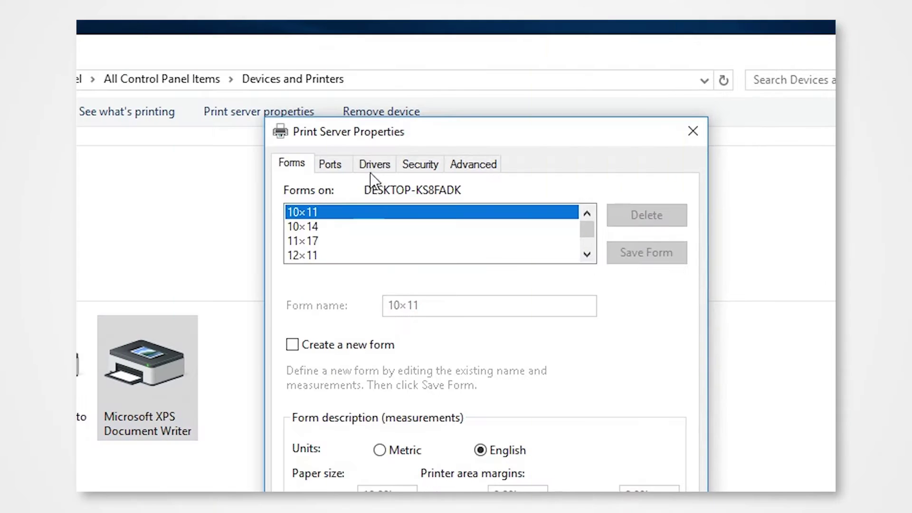
# - Remove the MITSUBISHI CP-K60DW-S driver from the Drivers tab, accepting driver-only removal and confirming Yes
pyautogui.click(374, 164)
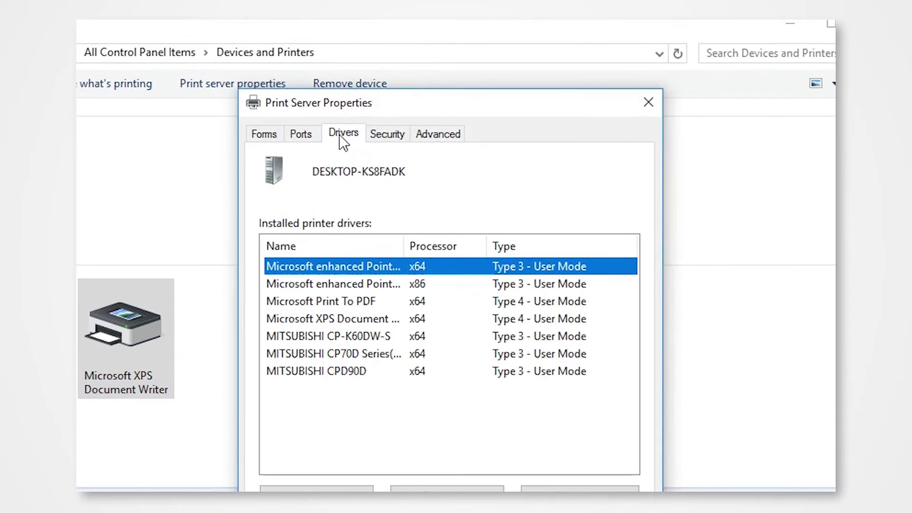
pyautogui.click(309, 261)
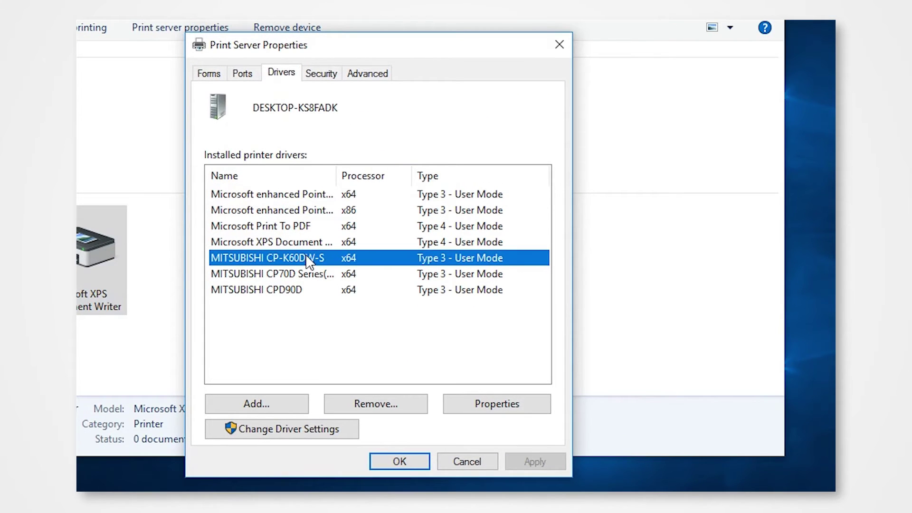
pyautogui.click(382, 403)
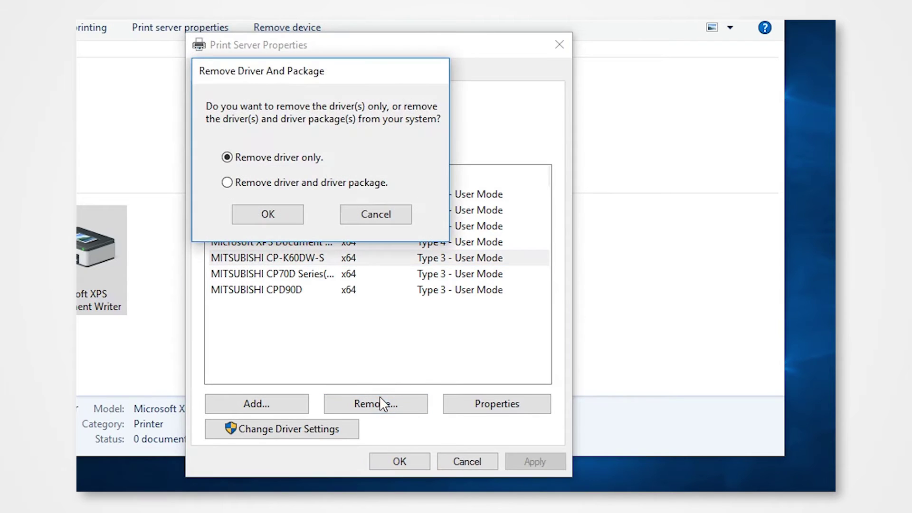
pyautogui.click(260, 217)
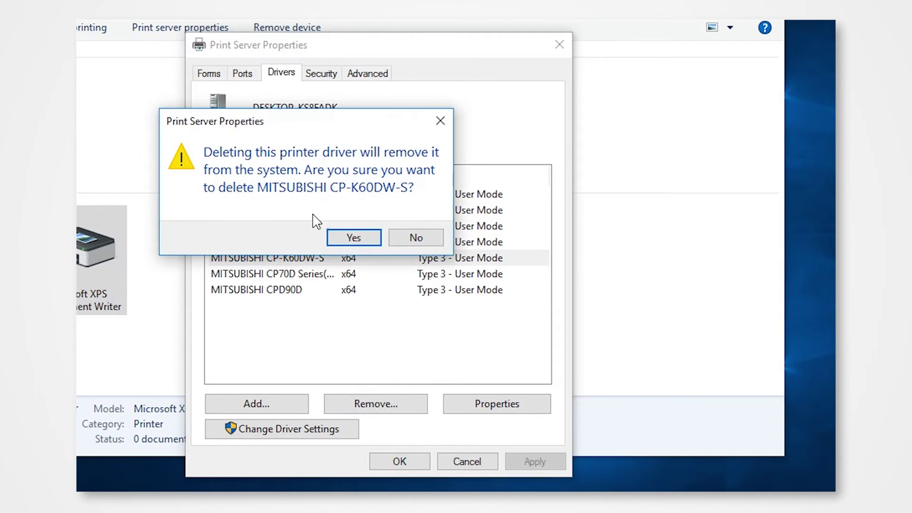
pyautogui.click(354, 237)
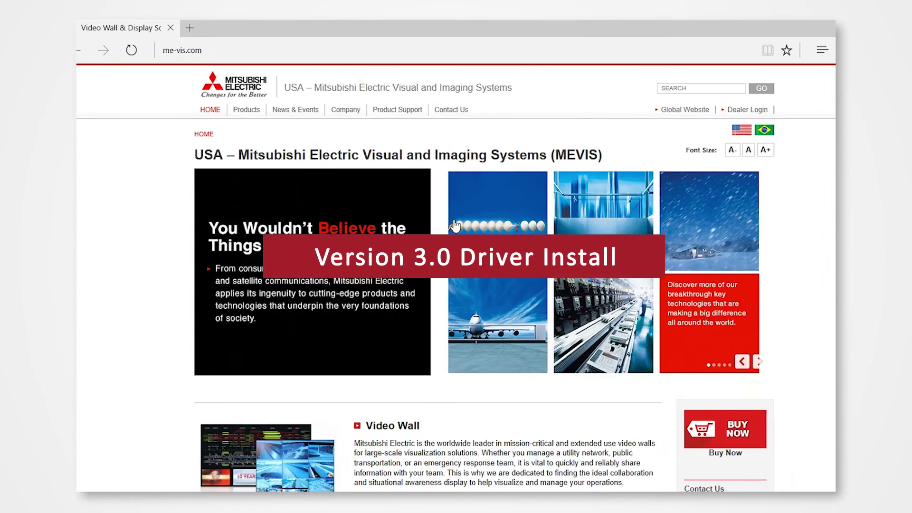
# - Save the CP-K60DW-S Windows 7 / 8 / 10 driver (CPS60V_Ver300EN) from its Resources tab on me-vis.com
pyautogui.moveTo(249, 102)
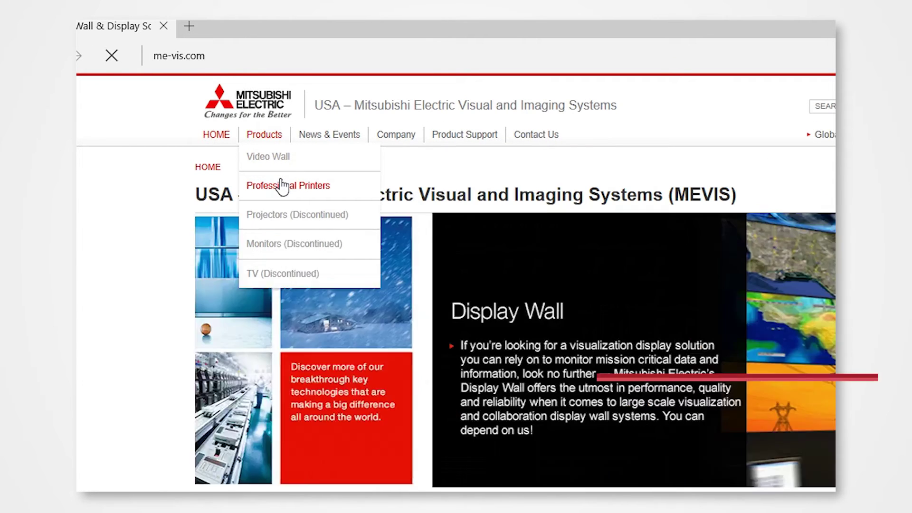
pyautogui.click(282, 185)
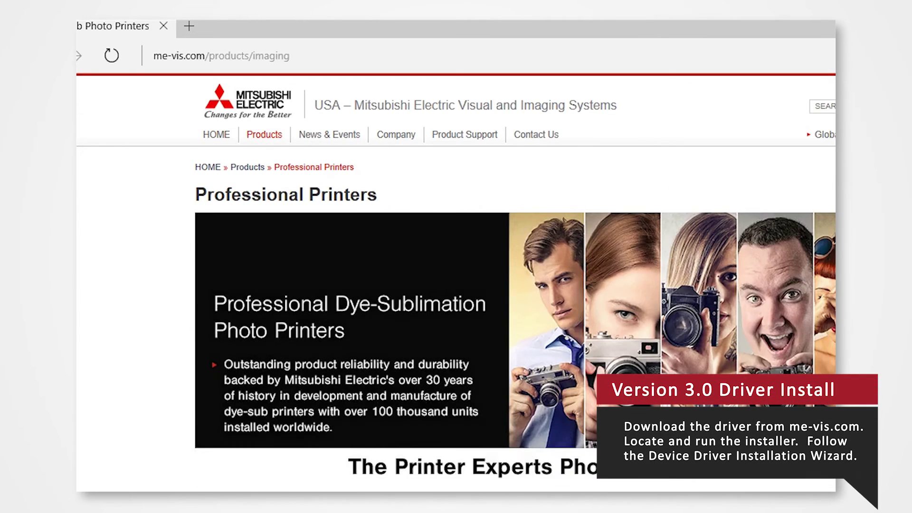
pyautogui.scroll(-5, 424, 272)
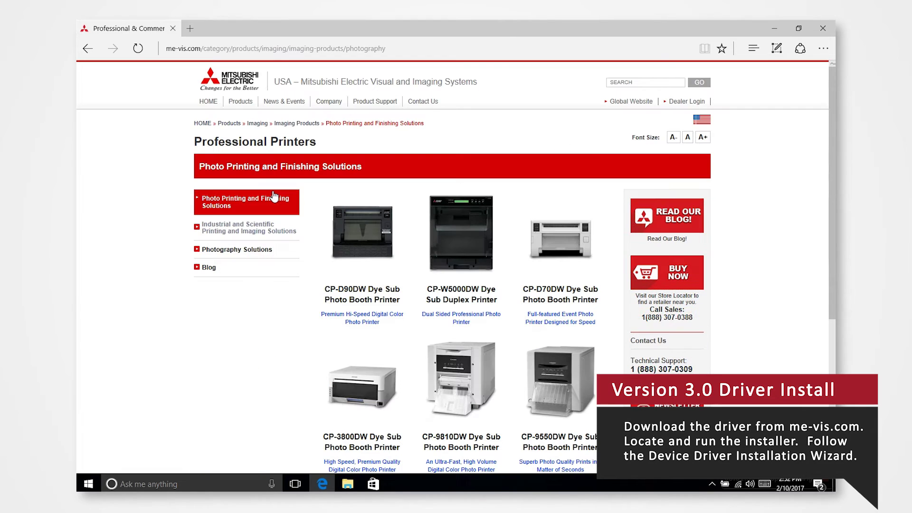
pyautogui.scroll(-5, 828, 160)
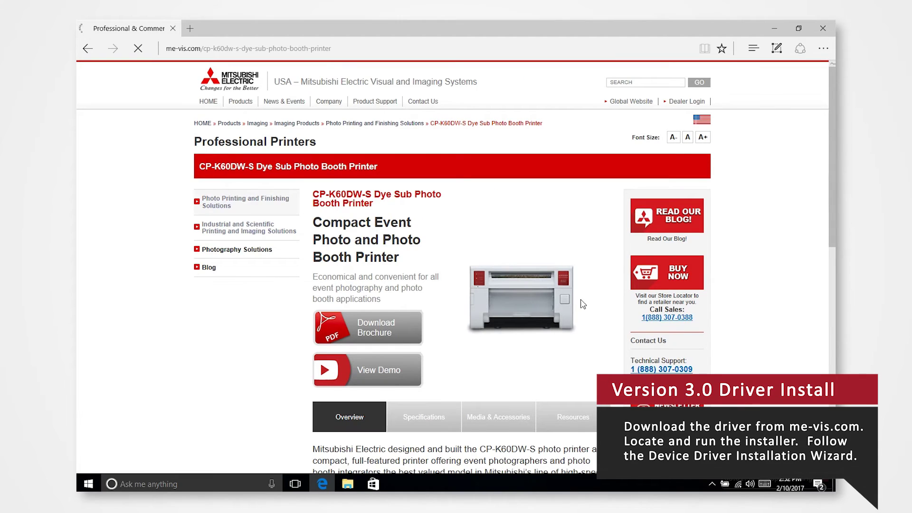
pyautogui.scroll(-5, 456, 266)
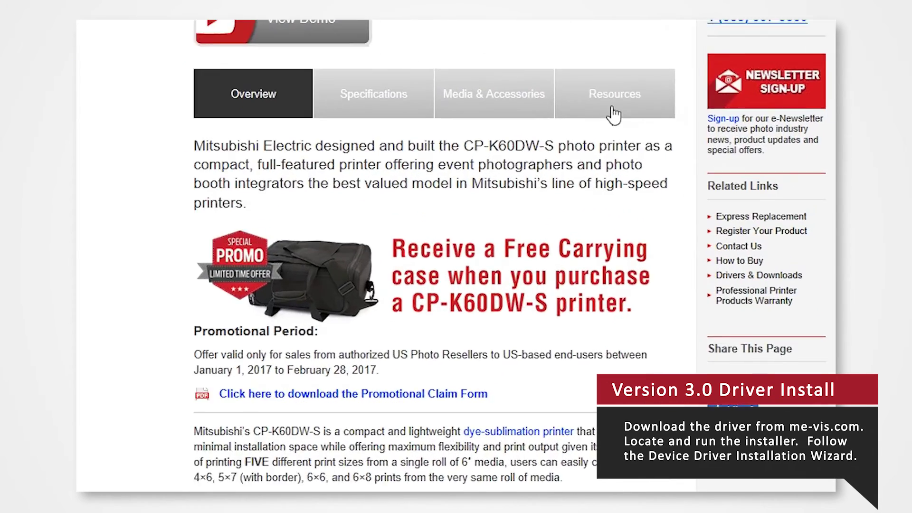
pyautogui.click(573, 190)
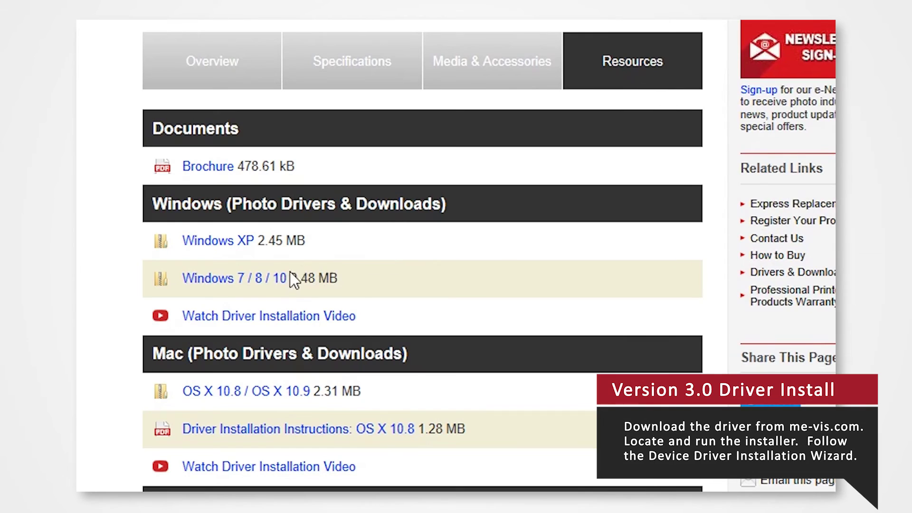
pyautogui.rightClick(281, 283)
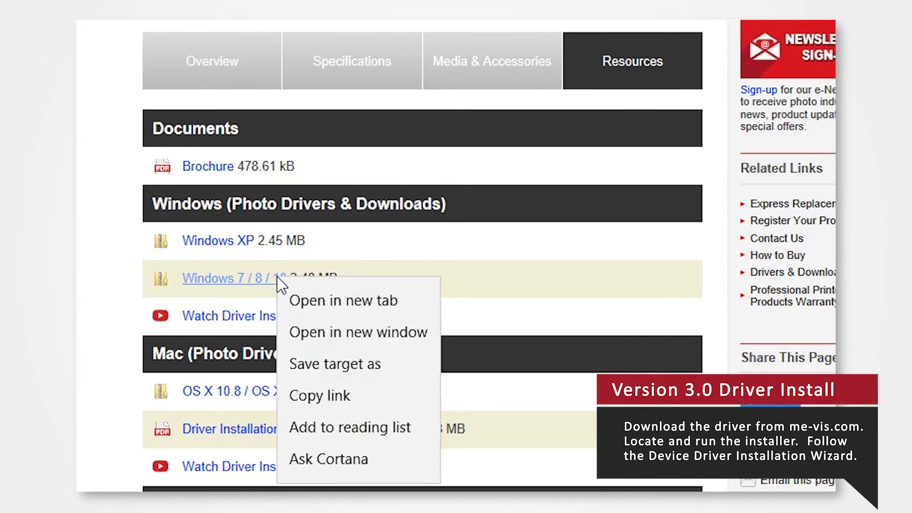
pyautogui.click(345, 363)
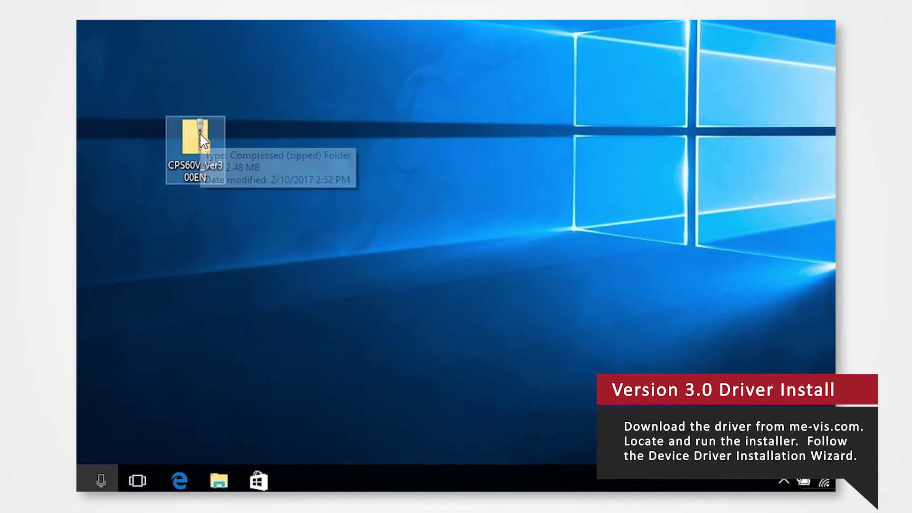
# - Extract the CPS60V_Ver300EN zip with Extract All and run the Install_Drv installer
pyautogui.rightClick(335, 259)
pyautogui.click(244, 169)
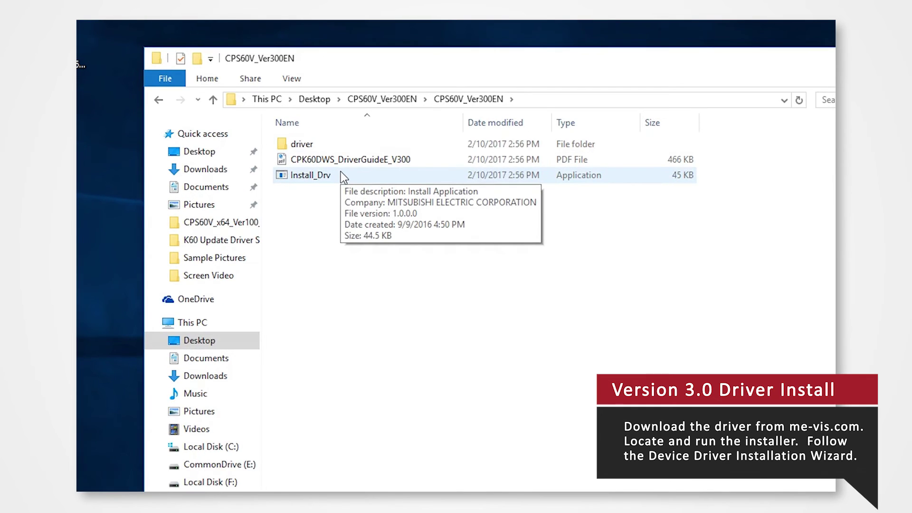
pyautogui.doubleClick(340, 173)
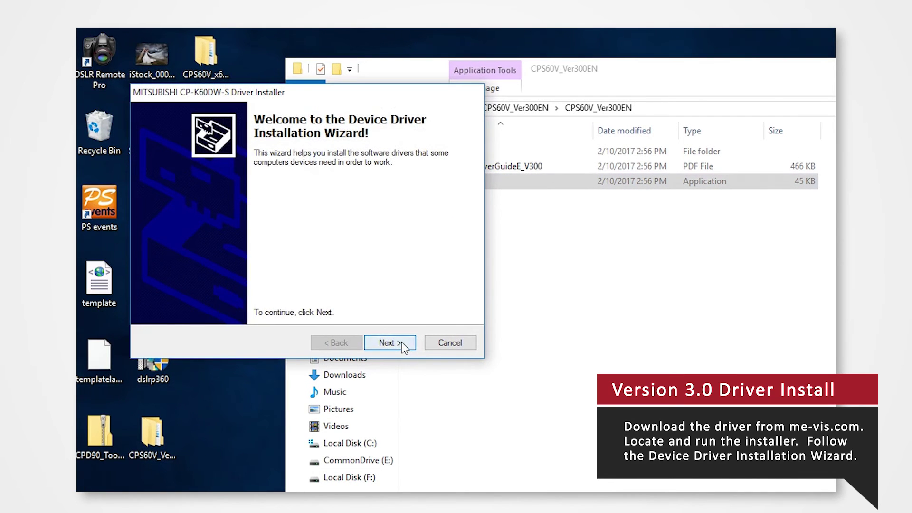
# - Install the CP-K60DW-S driver, accepting the license and the security prompt, then finish the wizard
pyautogui.click(401, 341)
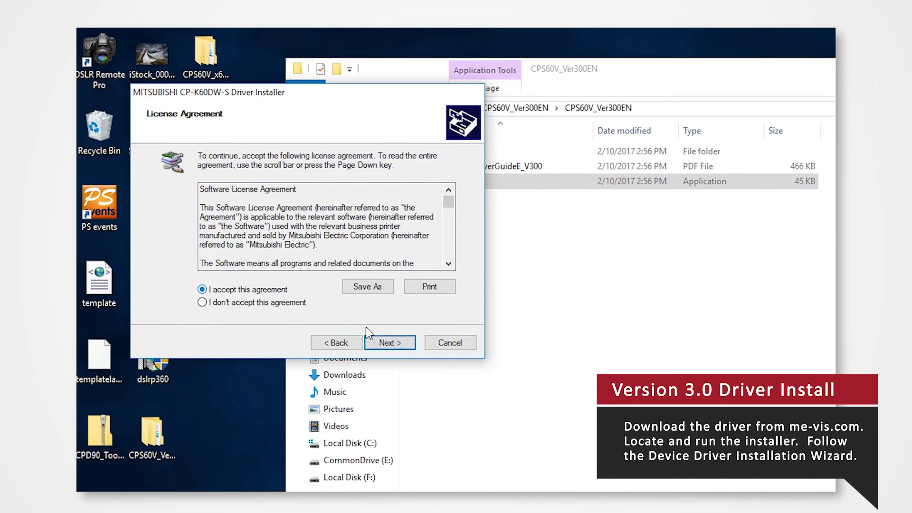
pyautogui.click(400, 343)
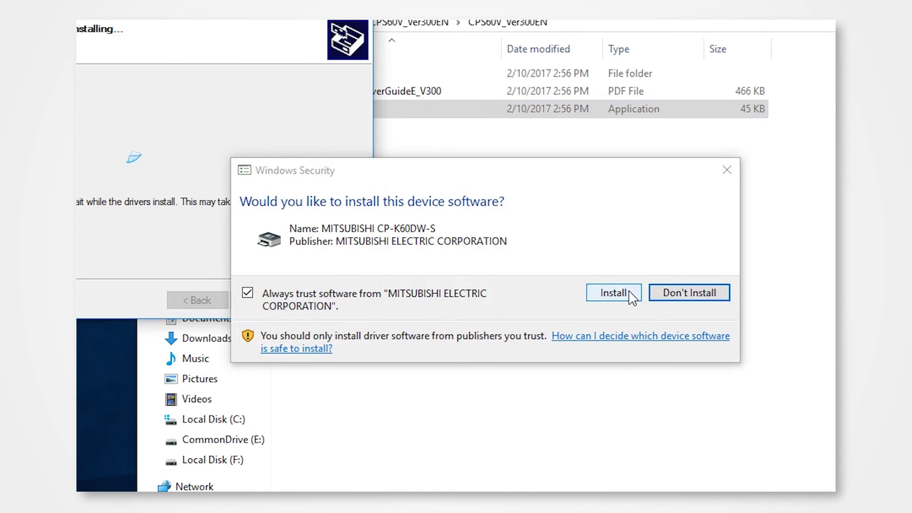
pyautogui.click(630, 293)
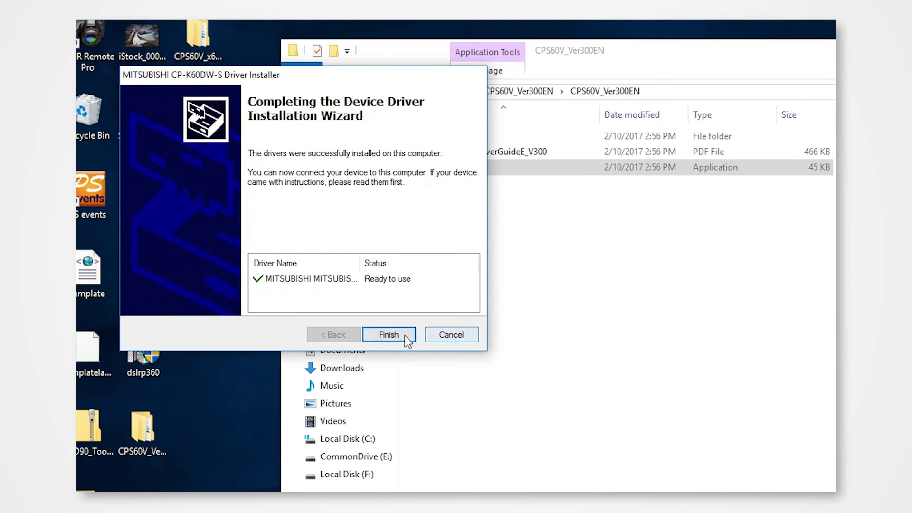
pyautogui.click(403, 335)
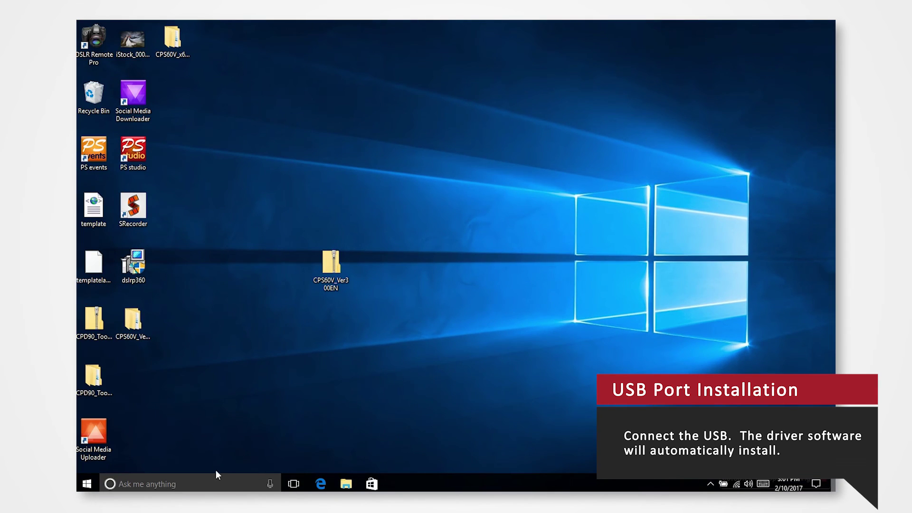
# - Search 'devices and pr' to open Devices and Printers and select the MITSUBISHI CP-K60DW-S printer
pyautogui.click(209, 484)
pyautogui.write('dev')
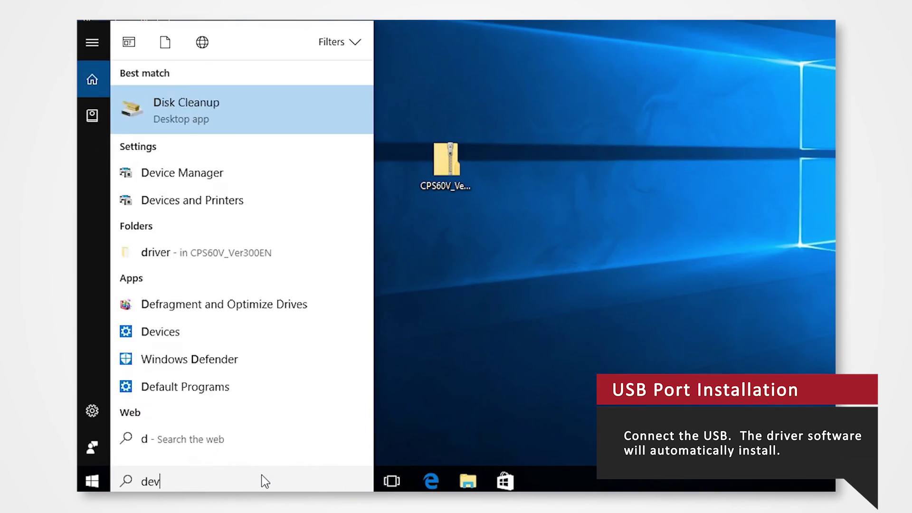
pyautogui.write('ices and printers')
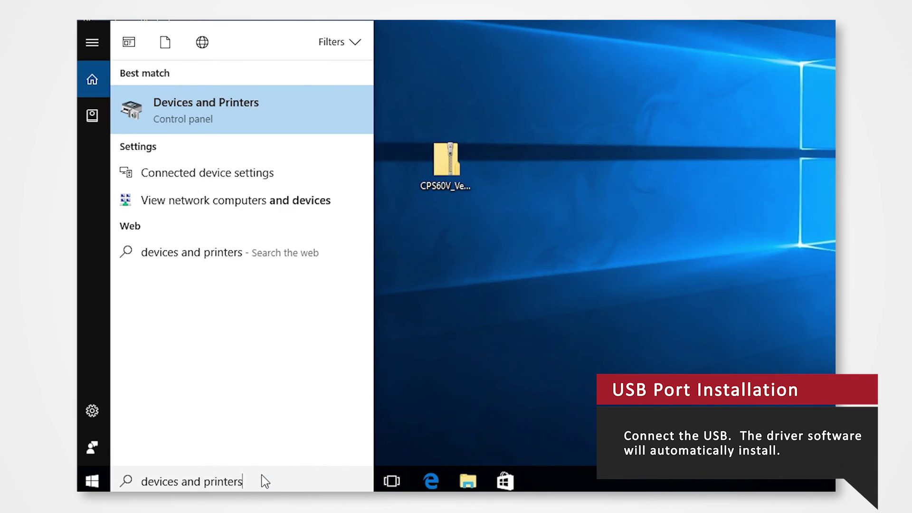
pyautogui.press('Return')
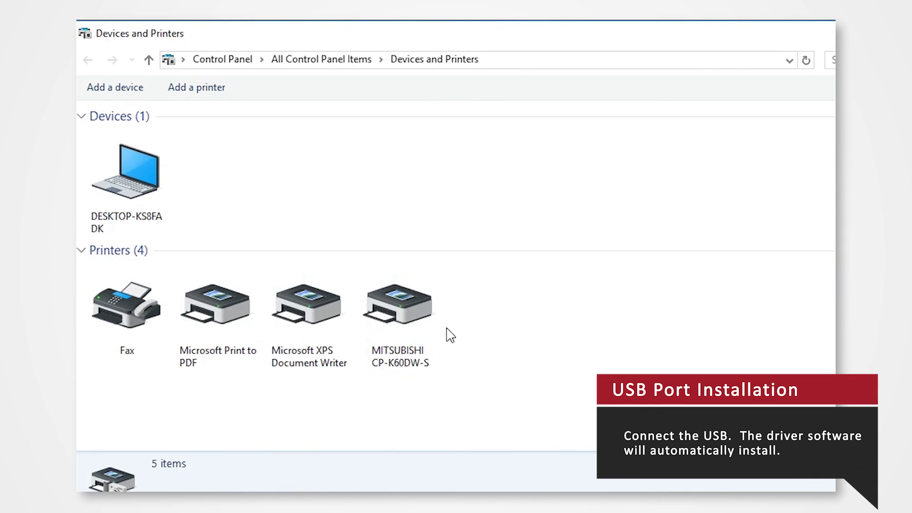
pyautogui.click(436, 322)
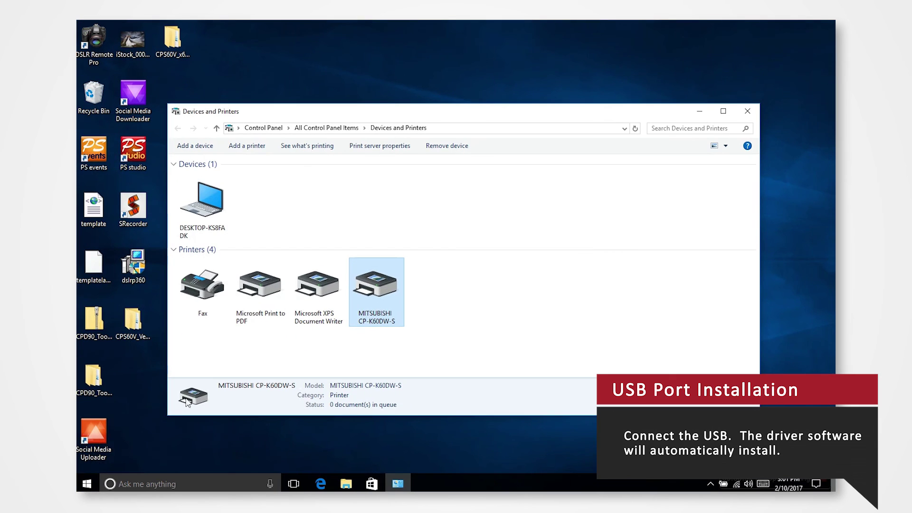
# - Show the Start menu power options: Sleep, Update and shut down, Update and restart
pyautogui.click(87, 484)
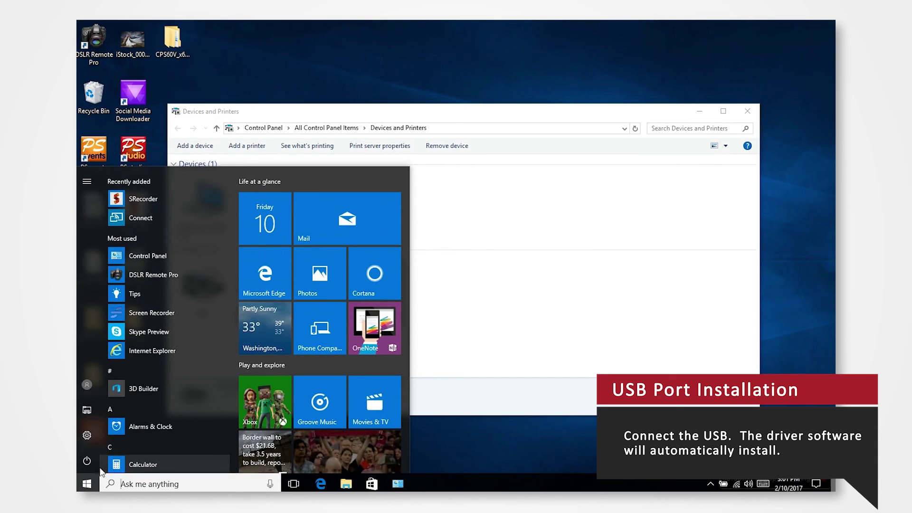
pyautogui.click(87, 460)
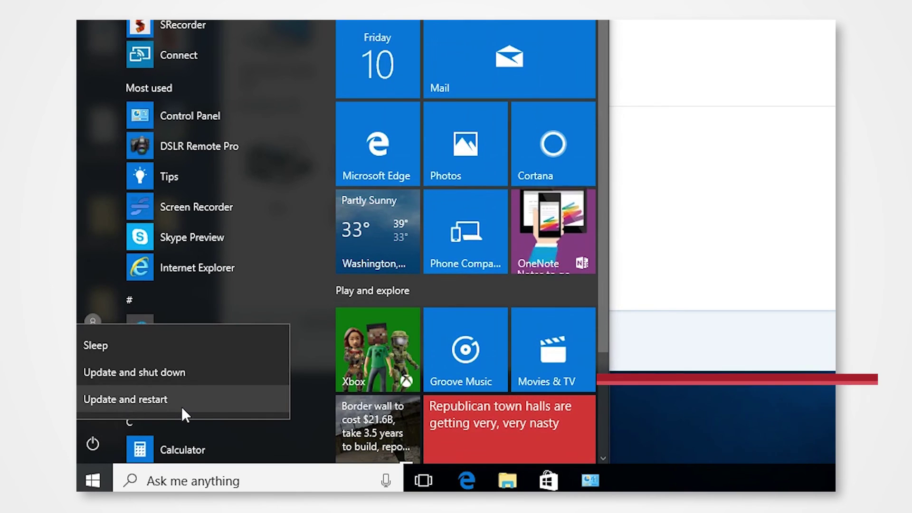